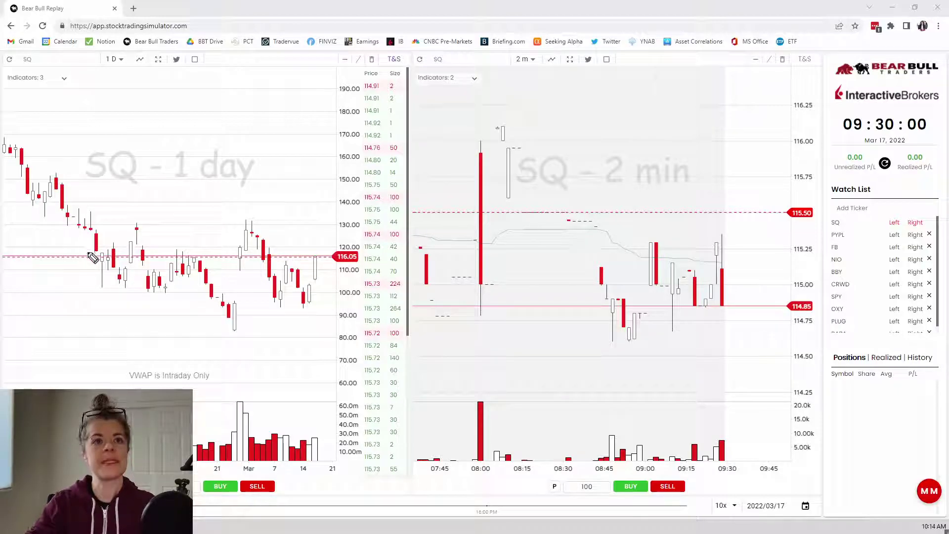
# - Sketch the consolidation range, spike and pullback on the daily chart, then clear all drawings
pyautogui.moveTo(87, 257)
pyautogui.mouseDown()
pyautogui.moveTo(198, 258)
pyautogui.moveTo(214, 284)
pyautogui.moveTo(176, 295)
pyautogui.moveTo(106, 293)
pyautogui.moveTo(93, 257)
pyautogui.moveTo(138, 226)
pyautogui.moveTo(152, 243)
pyautogui.mouseUp()
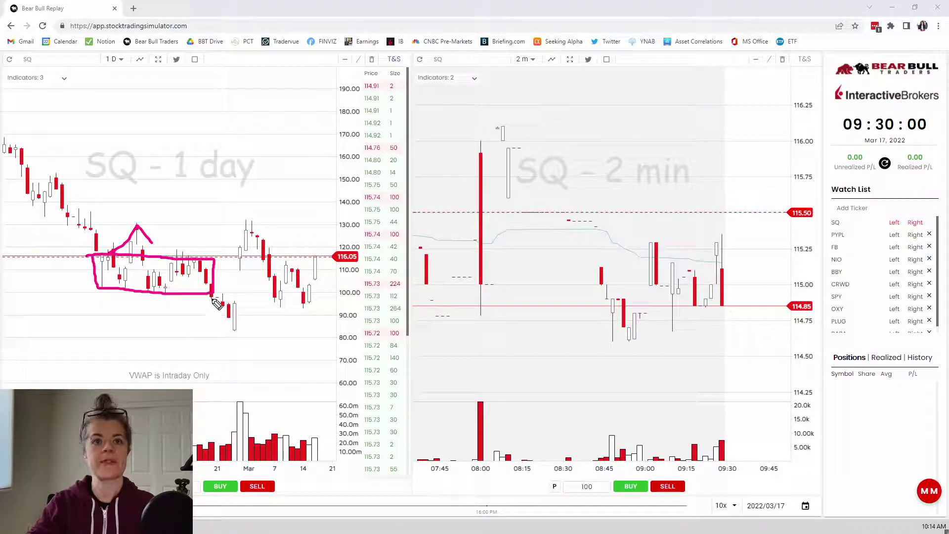
pyautogui.moveTo(212, 296)
pyautogui.mouseDown()
pyautogui.moveTo(229, 322)
pyautogui.moveTo(238, 305)
pyautogui.mouseUp()
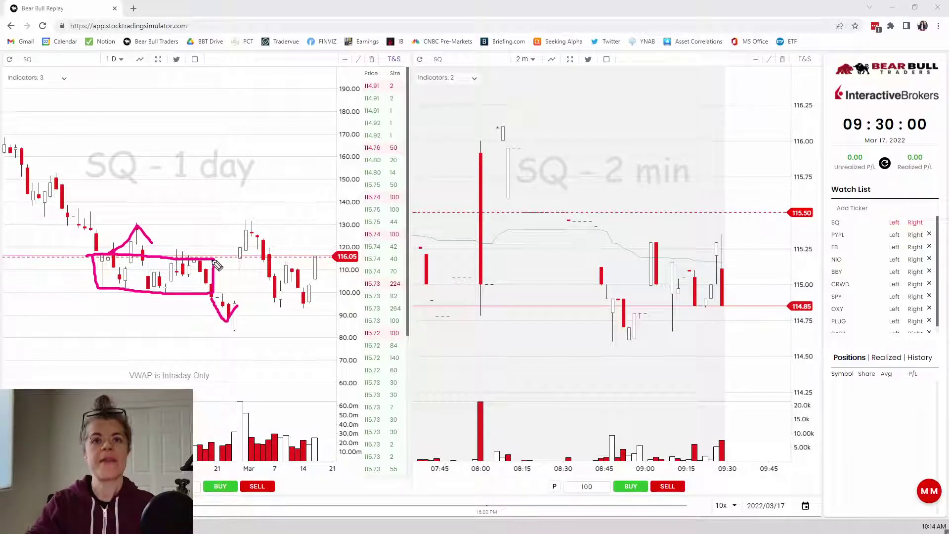
pyautogui.moveTo(231, 261); pyautogui.dragTo(334, 263)
pyautogui.moveTo(213, 294); pyautogui.dragTo(313, 295)
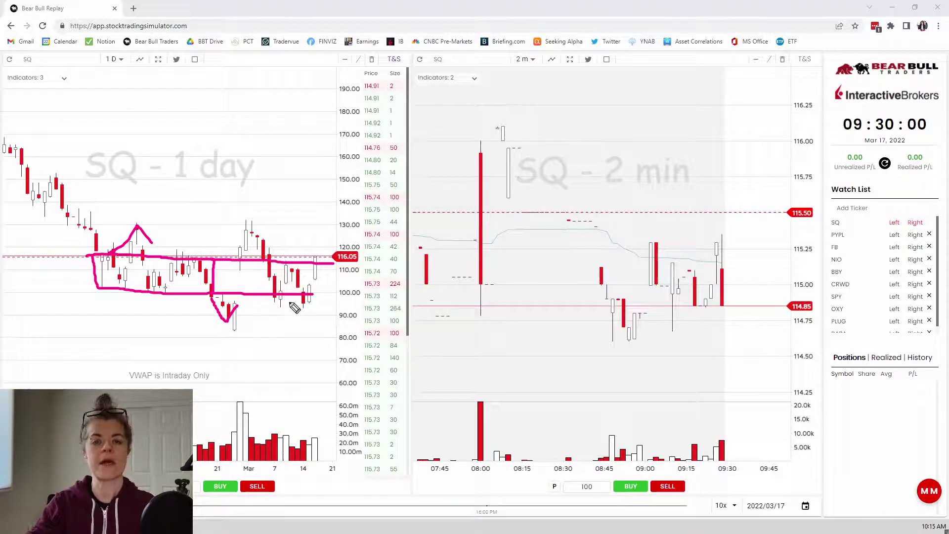
pyautogui.moveTo(186, 282); pyautogui.dragTo(128, 276)
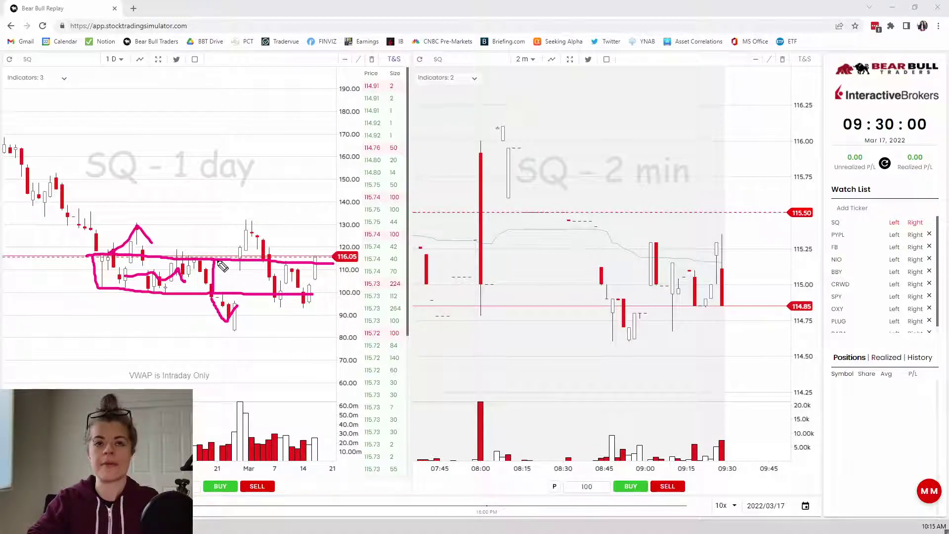
pyautogui.moveTo(235, 258)
pyautogui.mouseDown()
pyautogui.moveTo(251, 230)
pyautogui.moveTo(267, 256)
pyautogui.mouseUp()
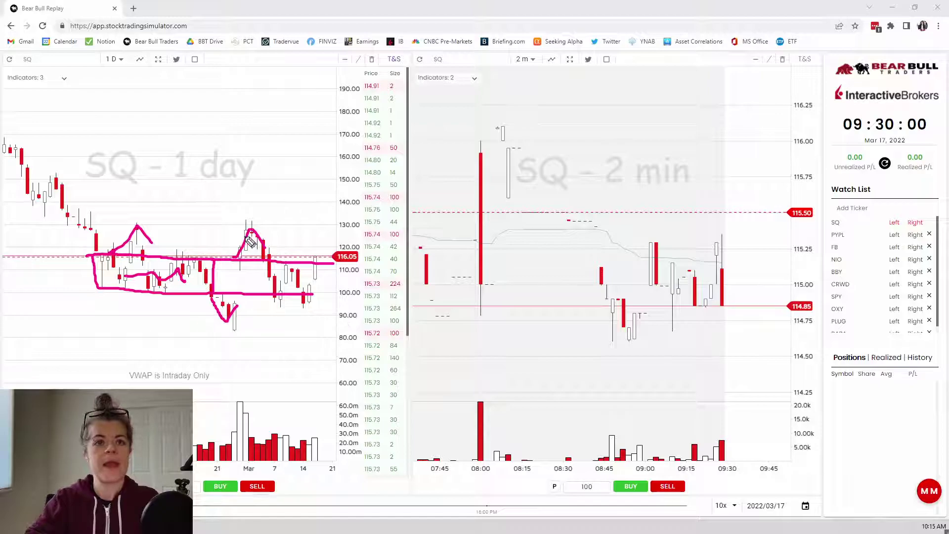
pyautogui.moveTo(307, 273)
pyautogui.mouseDown()
pyautogui.moveTo(299, 288)
pyautogui.moveTo(134, 277)
pyautogui.mouseUp()
pyautogui.click(372, 58)
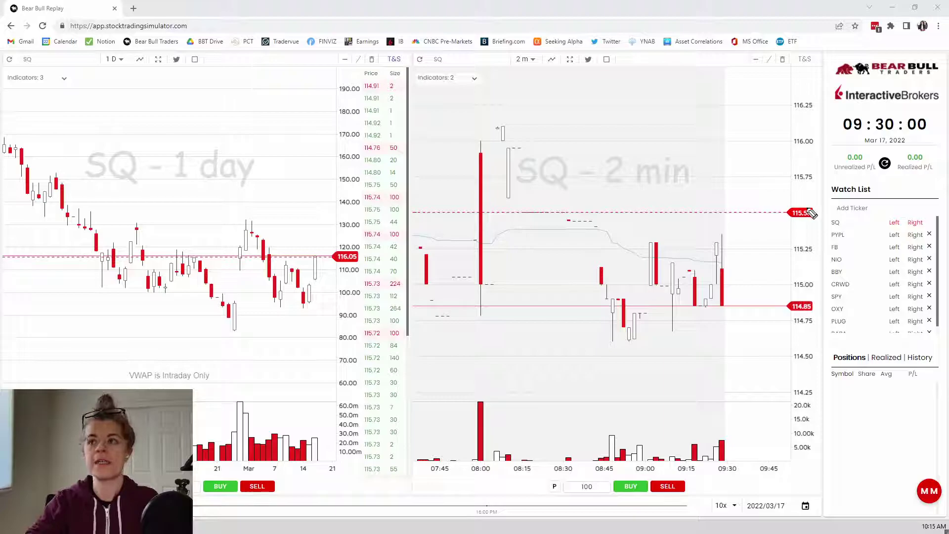
# - Circle 115.50 on the 2-minute chart, underline 116.05 resistance and the range bottom, then erase them
pyautogui.moveTo(811, 213)
pyautogui.mouseDown()
pyautogui.moveTo(785, 218)
pyautogui.moveTo(816, 225)
pyautogui.moveTo(803, 196)
pyautogui.mouseUp()
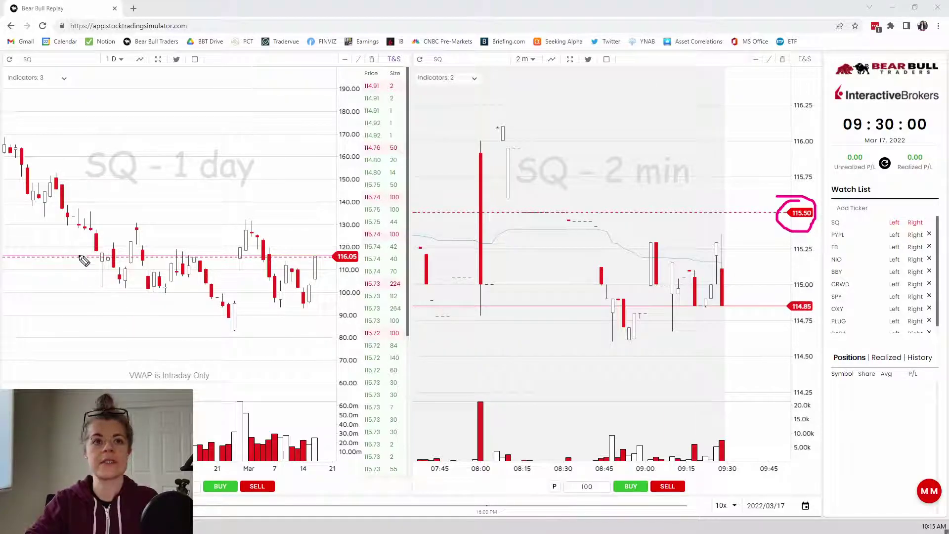
pyautogui.moveTo(86, 258); pyautogui.dragTo(261, 255)
pyautogui.moveTo(93, 280); pyautogui.dragTo(276, 279)
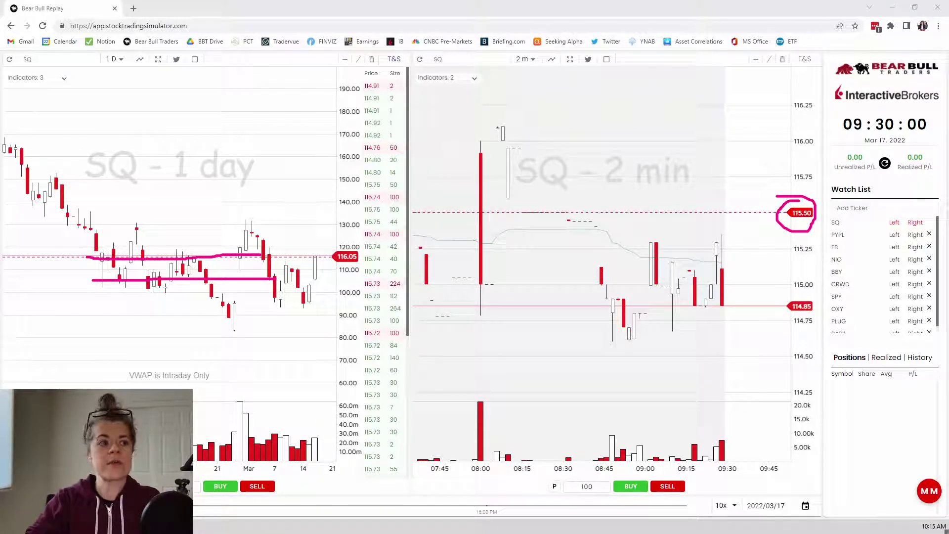
pyautogui.press('e')
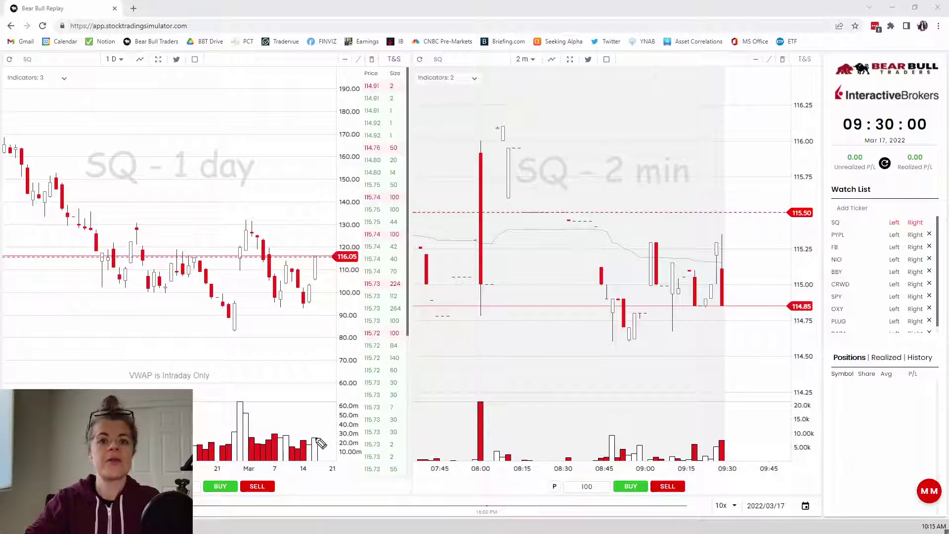
# - Circle the latest daily candles and volume bars, then erase those marks
pyautogui.moveTo(317, 434)
pyautogui.mouseDown()
pyautogui.moveTo(303, 462)
pyautogui.moveTo(319, 466)
pyautogui.moveTo(330, 439)
pyautogui.moveTo(315, 434)
pyautogui.mouseUp()
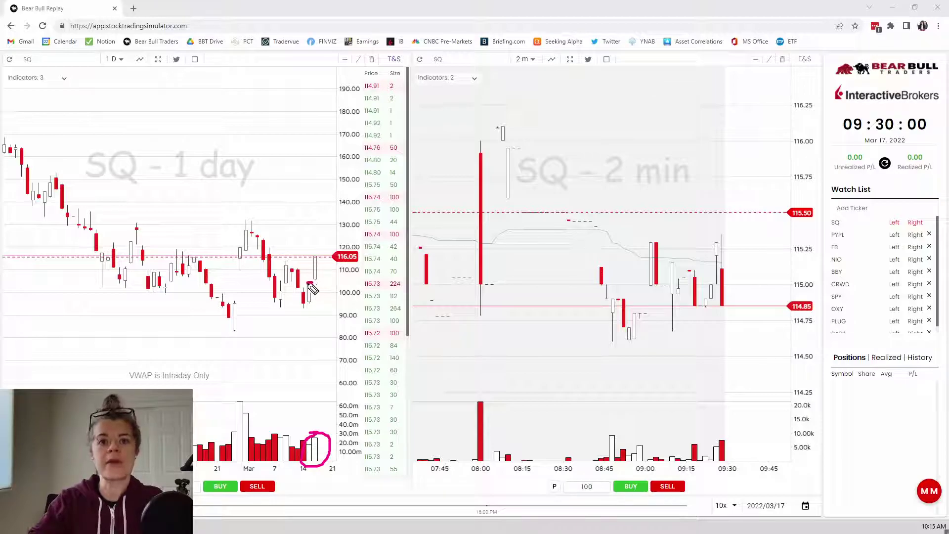
pyautogui.moveTo(312, 289)
pyautogui.mouseDown()
pyautogui.moveTo(303, 302)
pyautogui.moveTo(308, 310)
pyautogui.moveTo(321, 294)
pyautogui.mouseUp()
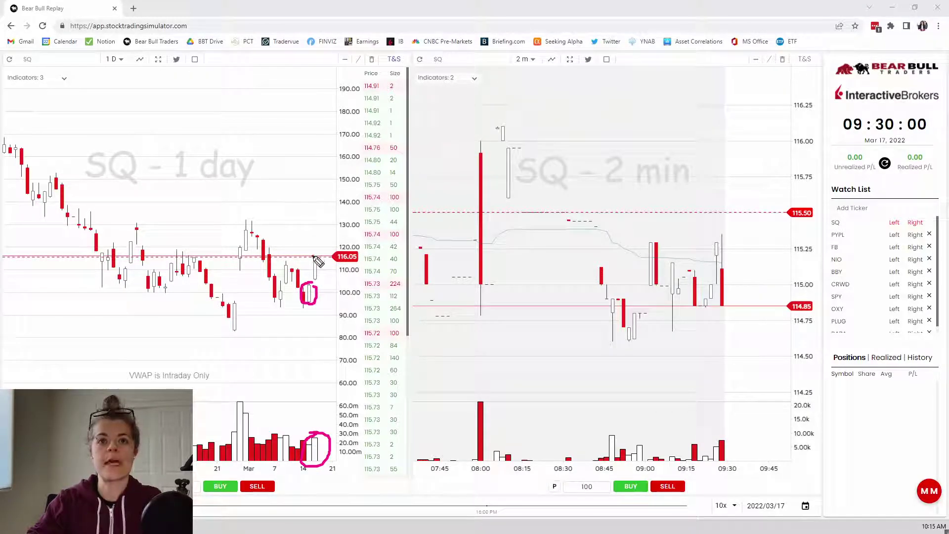
pyautogui.moveTo(317, 261)
pyautogui.mouseDown()
pyautogui.moveTo(309, 283)
pyautogui.moveTo(320, 282)
pyautogui.moveTo(324, 262)
pyautogui.moveTo(315, 242)
pyautogui.mouseUp()
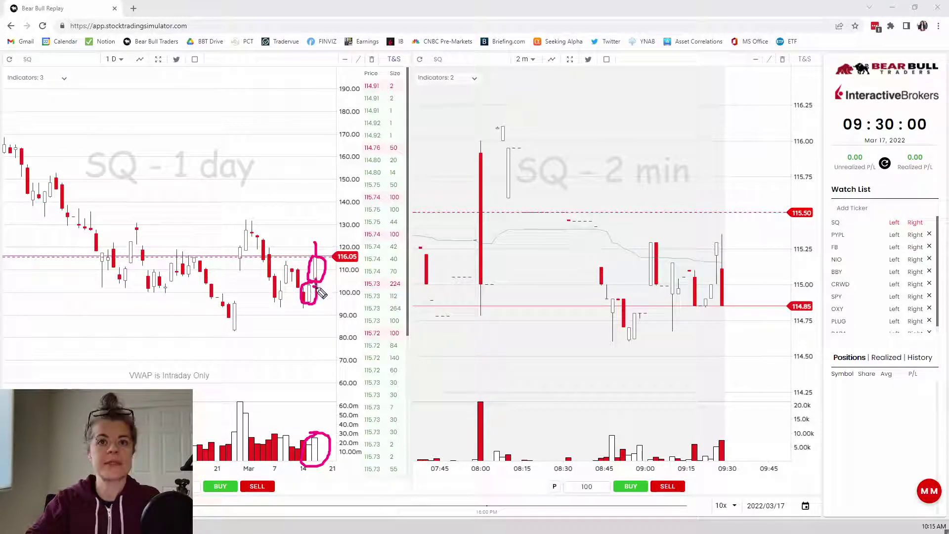
pyautogui.moveTo(309, 303); pyautogui.dragTo(308, 314)
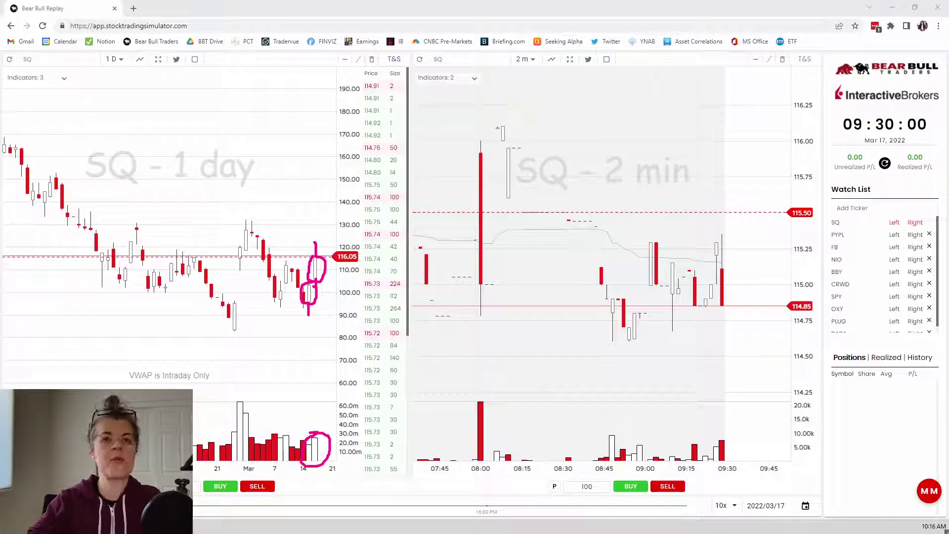
pyautogui.press('Escape')
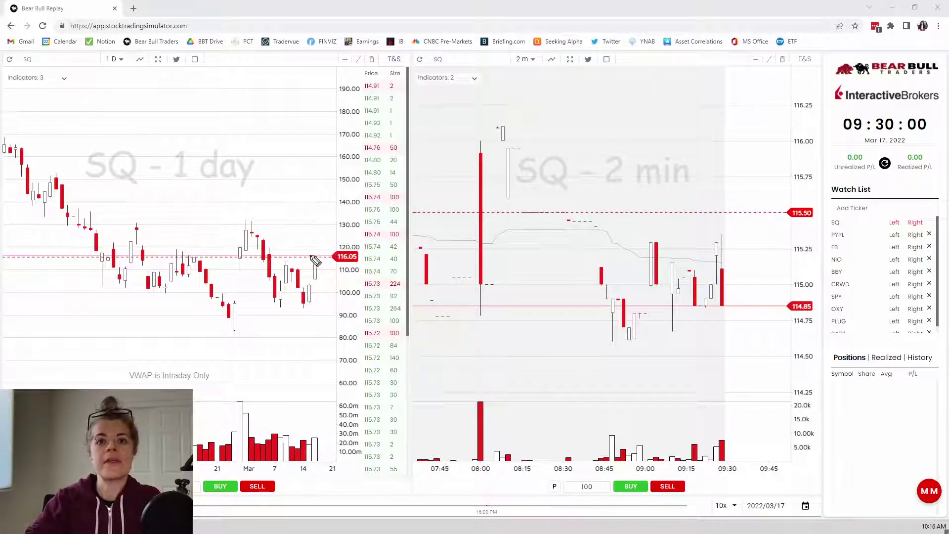
pyautogui.moveTo(310, 255)
pyautogui.mouseDown()
pyautogui.moveTo(320, 259)
pyautogui.moveTo(312, 283)
pyautogui.moveTo(311, 255)
pyautogui.mouseUp()
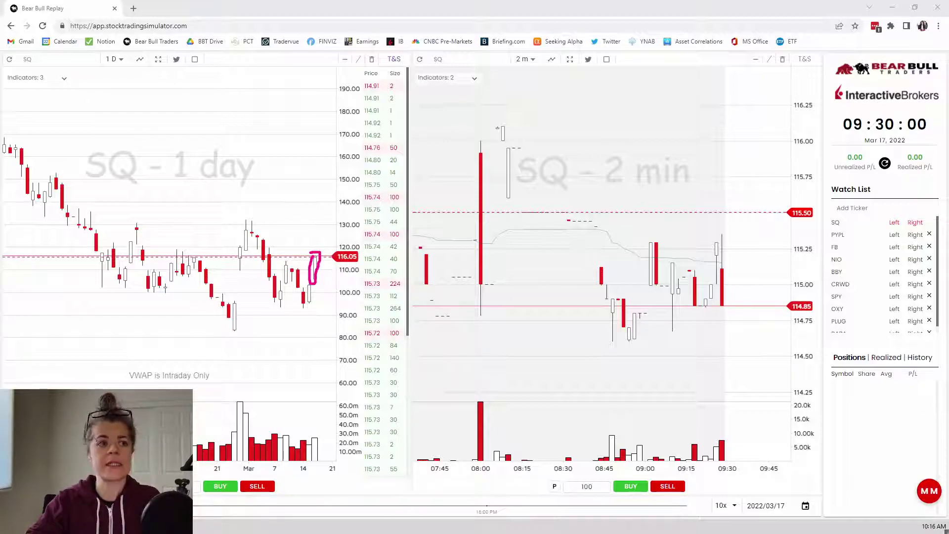
pyautogui.press('Escape')
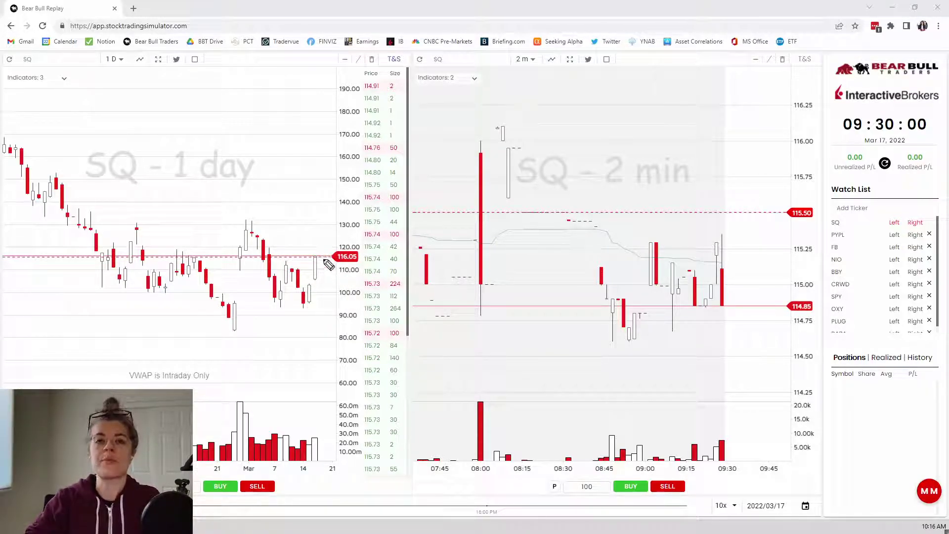
# - Draw the daily range top, bottom and higher resistance lines, mark their touches, then erase everything
pyautogui.moveTo(93, 281); pyautogui.dragTo(216, 281)
pyautogui.moveTo(87, 256); pyautogui.dragTo(208, 257)
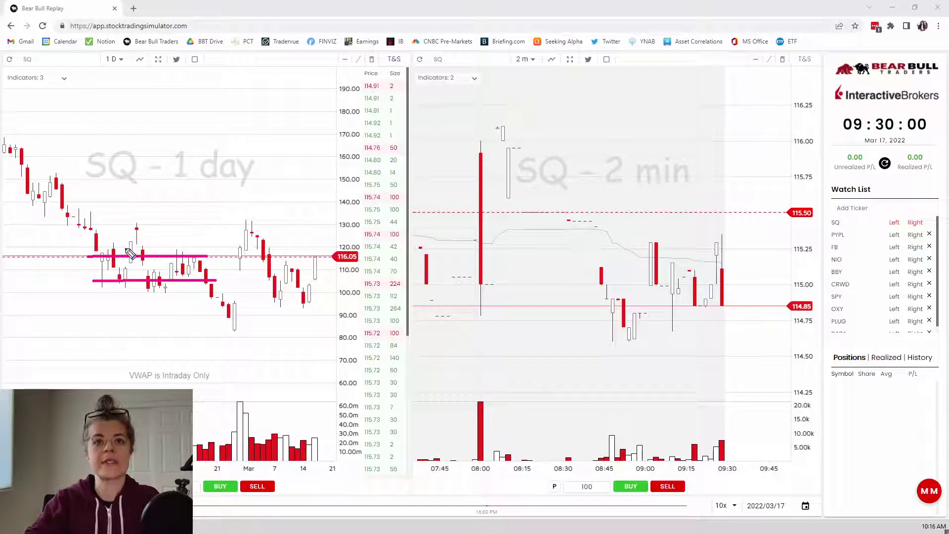
pyautogui.moveTo(96, 243); pyautogui.dragTo(299, 247)
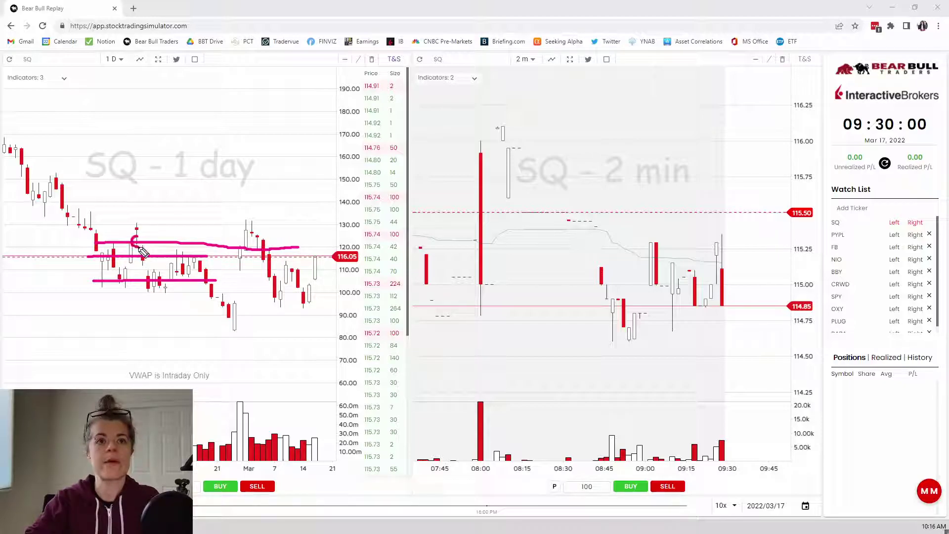
pyautogui.moveTo(141, 250)
pyautogui.mouseDown()
pyautogui.moveTo(150, 243)
pyautogui.moveTo(140, 237)
pyautogui.mouseUp()
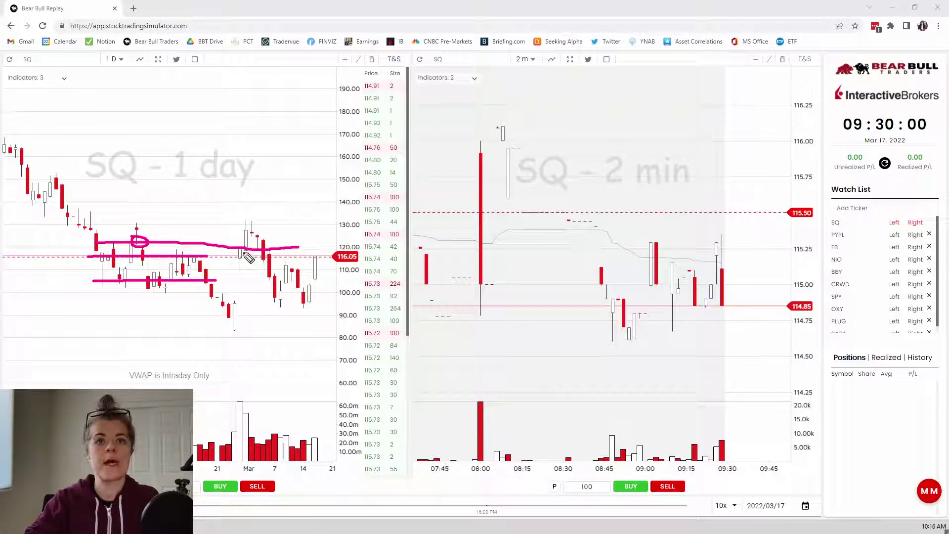
pyautogui.moveTo(244, 253)
pyautogui.mouseDown()
pyautogui.moveTo(244, 236)
pyautogui.moveTo(280, 264)
pyautogui.moveTo(266, 244)
pyautogui.mouseUp()
pyautogui.press('Escape')
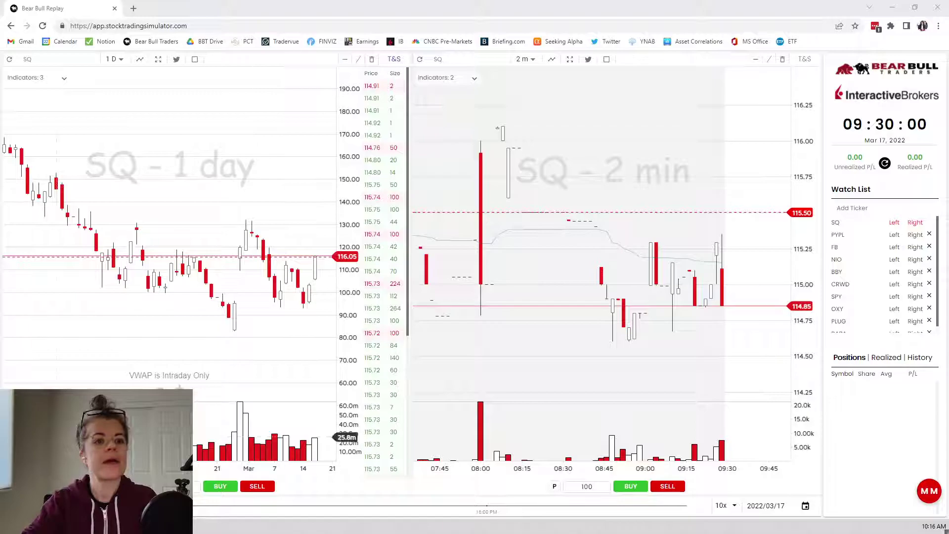
# - Resume the replay past 09:30 and switch the left chart to 5-minute candles
pyautogui.click(142, 5)
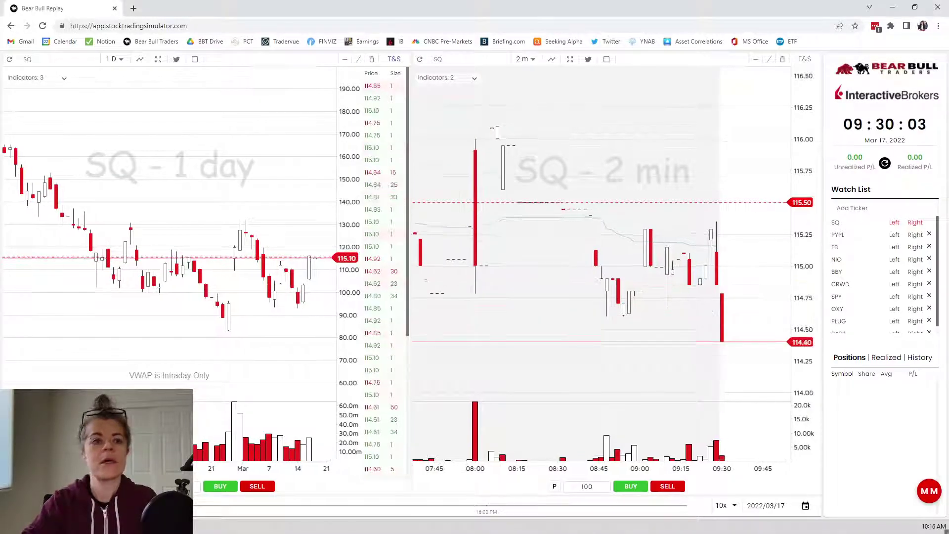
pyautogui.click(123, 60)
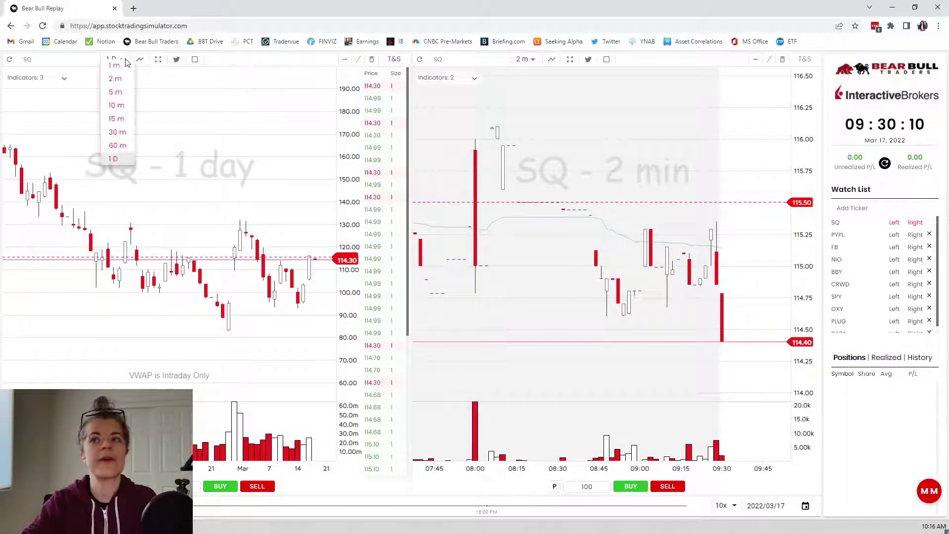
pyautogui.click(115, 92)
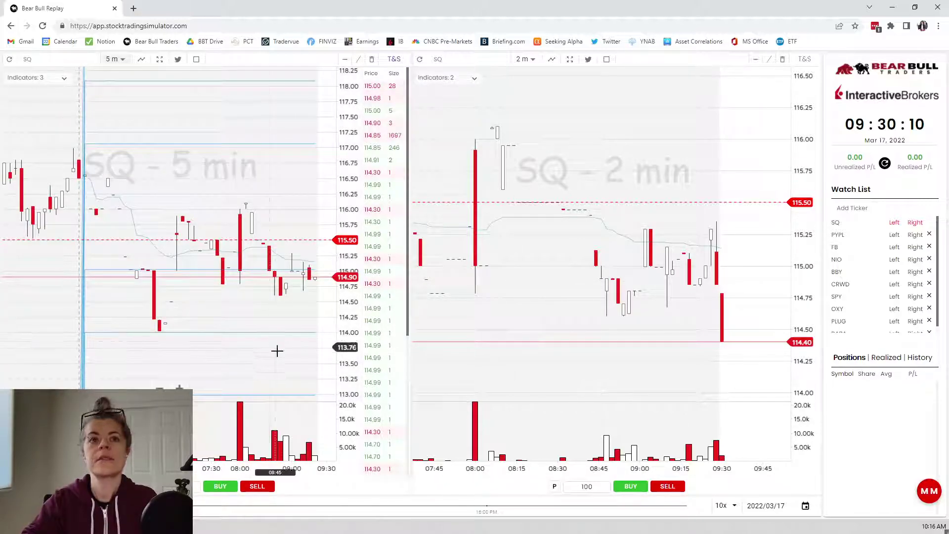
pyautogui.scroll(-2, 294, 216)
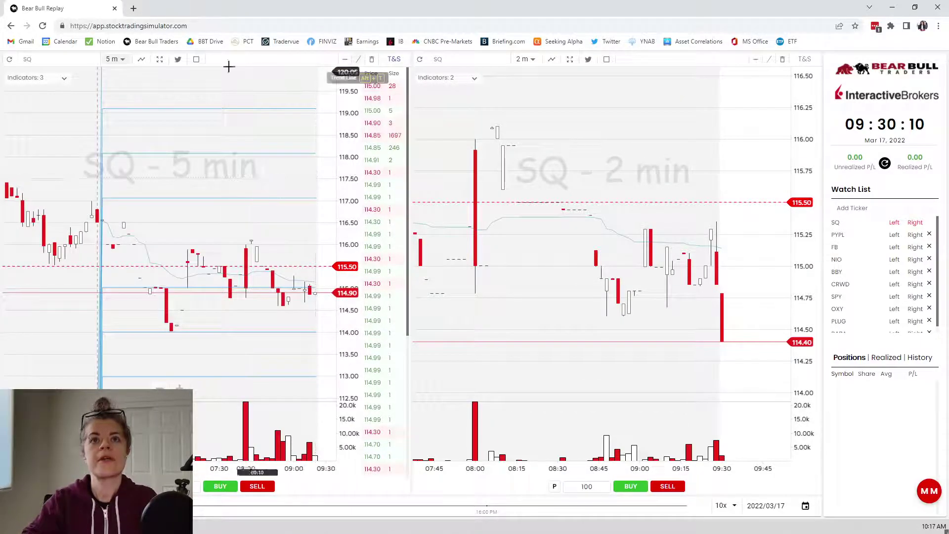
# - Remove Pivot Points - Camarilla from the left chart's studies
pyautogui.click(141, 58)
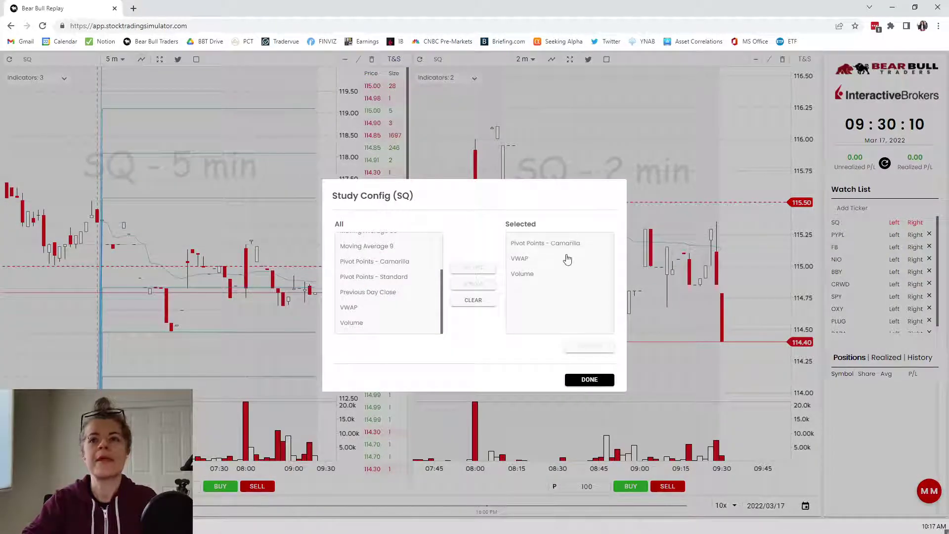
pyautogui.click(476, 284)
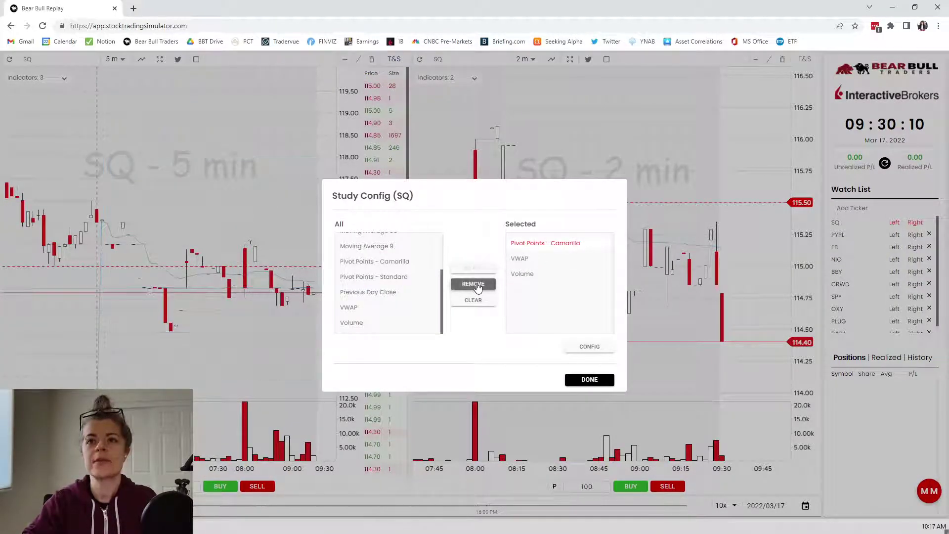
pyautogui.click(476, 284)
pyautogui.click(601, 380)
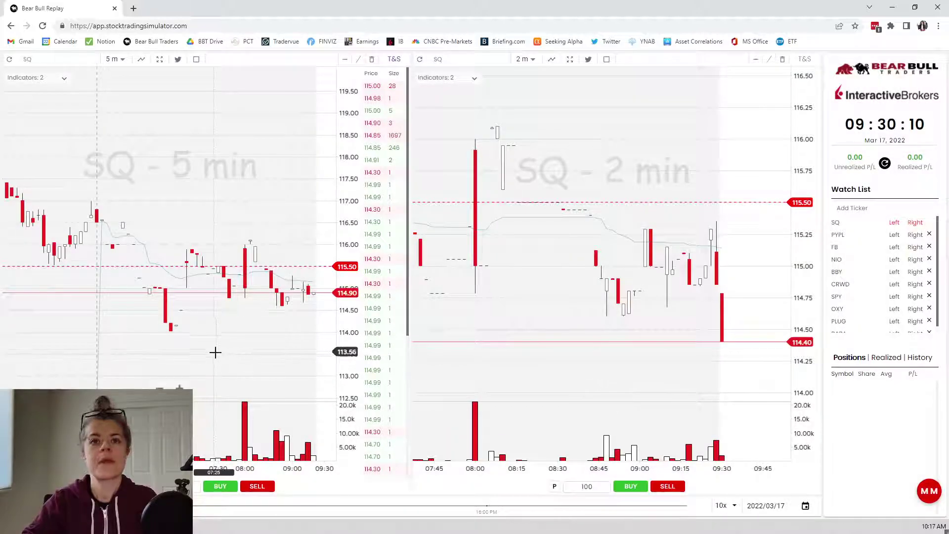
pyautogui.scroll(-3, 248, 346)
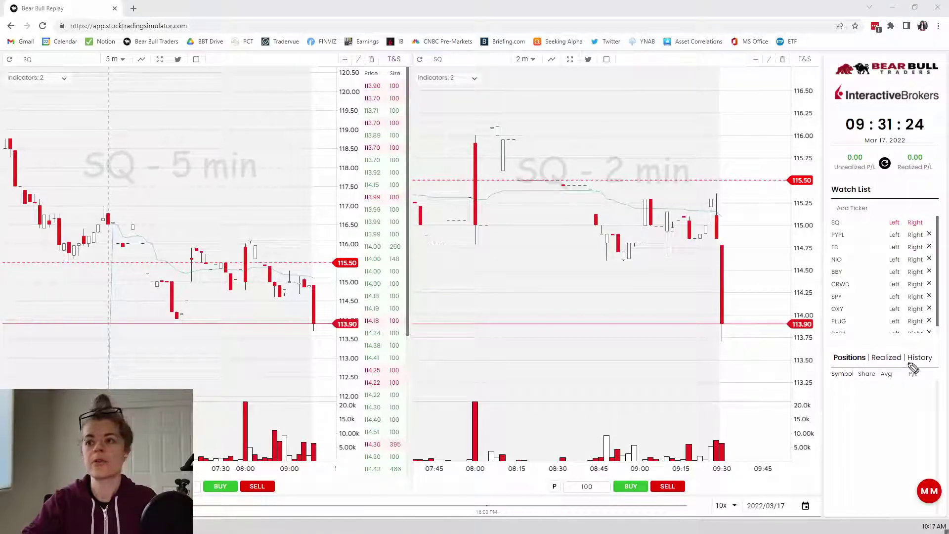
pyautogui.moveTo(812, 440); pyautogui.dragTo(770, 438)
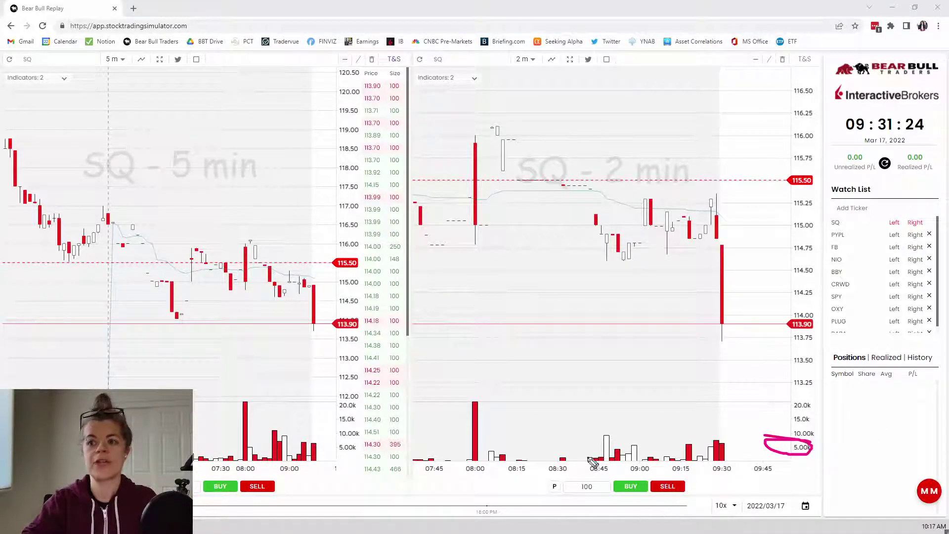
pyautogui.moveTo(713, 444); pyautogui.dragTo(747, 443)
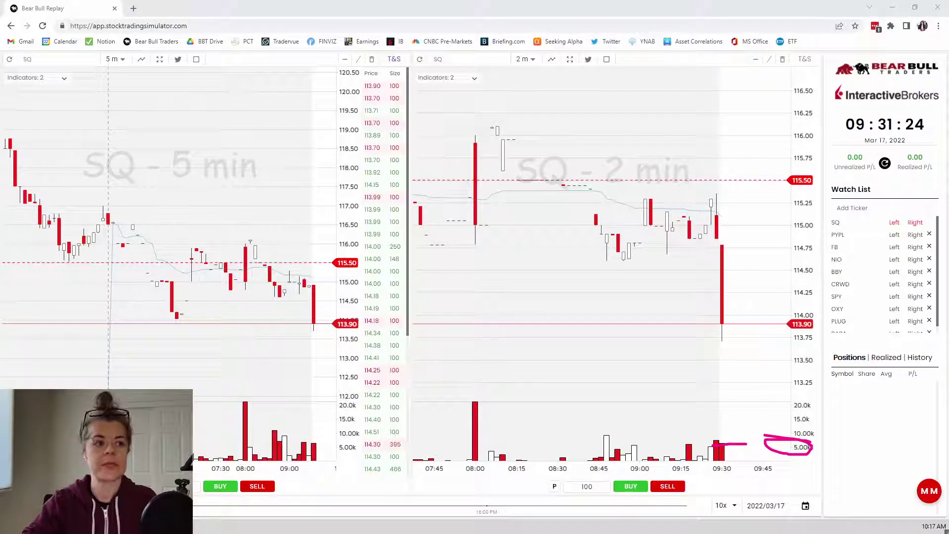
pyautogui.press('Escape')
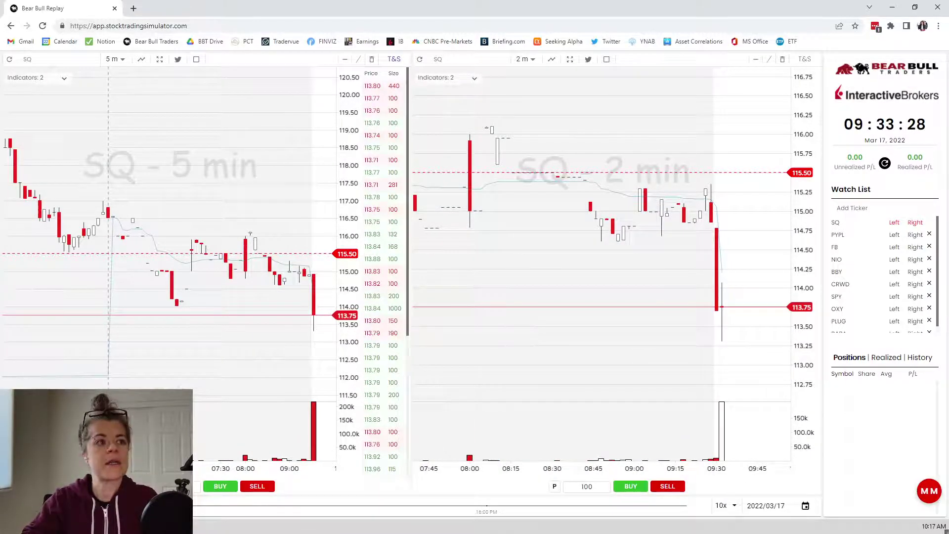
pyautogui.moveTo(737, 401)
pyautogui.mouseDown()
pyautogui.moveTo(711, 409)
pyautogui.moveTo(756, 424)
pyautogui.moveTo(659, 381)
pyautogui.mouseUp()
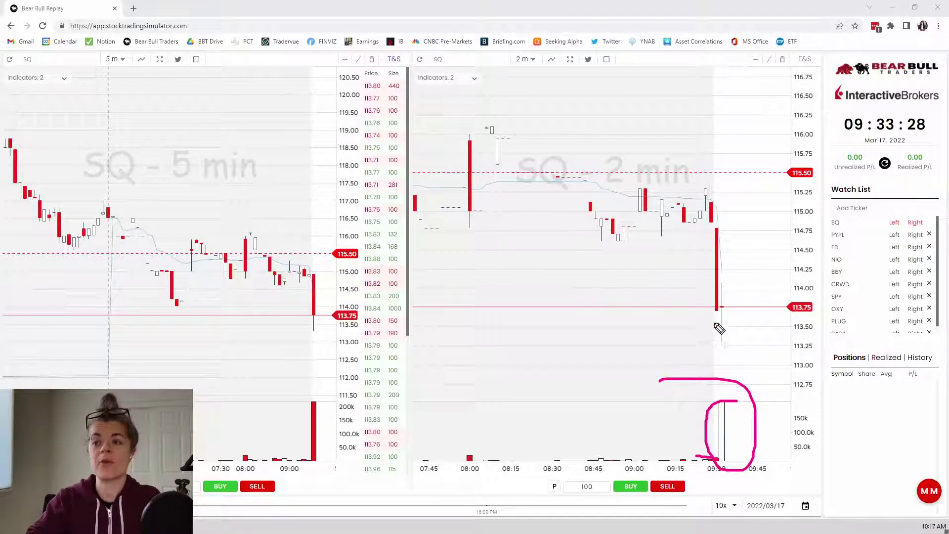
pyautogui.moveTo(724, 314)
pyautogui.mouseDown()
pyautogui.moveTo(746, 335)
pyautogui.moveTo(749, 356)
pyautogui.mouseUp()
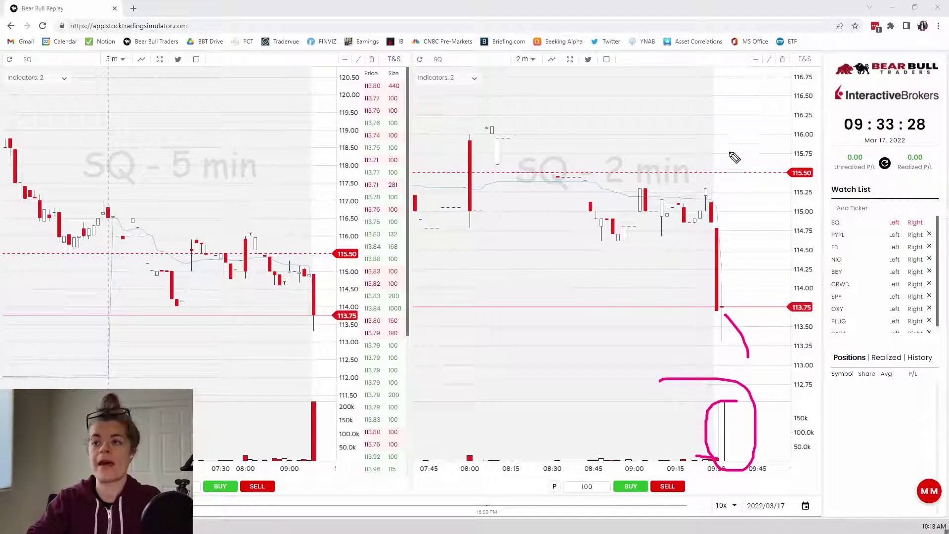
pyautogui.moveTo(718, 170); pyautogui.dragTo(712, 184)
pyautogui.press('Escape')
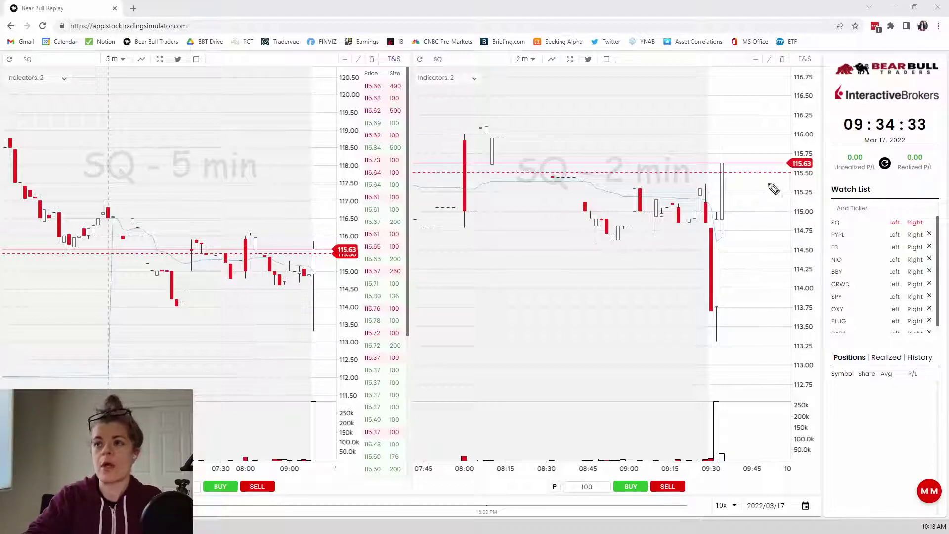
pyautogui.moveTo(712, 172); pyautogui.dragTo(739, 174)
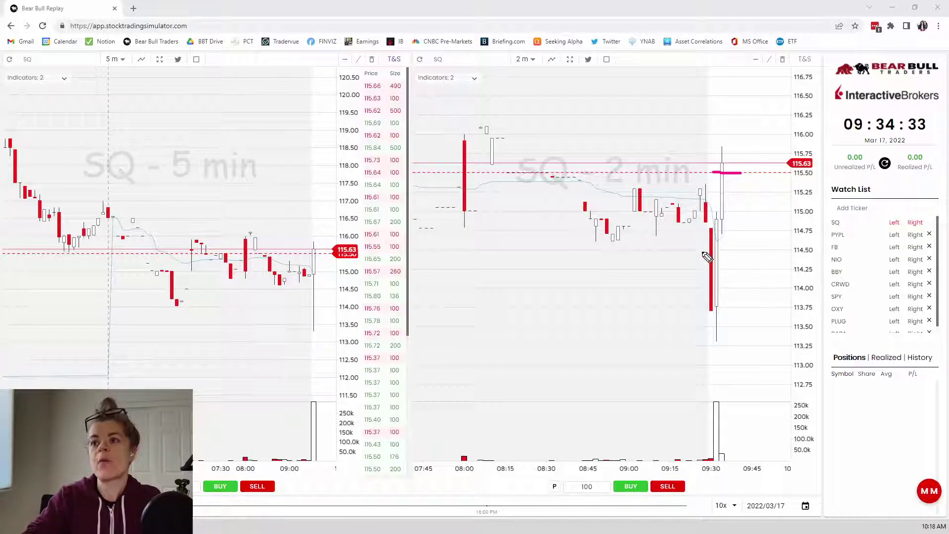
pyautogui.moveTo(701, 252); pyautogui.dragTo(741, 252)
pyautogui.moveTo(694, 220)
pyautogui.mouseDown()
pyautogui.moveTo(724, 200)
pyautogui.moveTo(770, 194)
pyautogui.moveTo(795, 223)
pyautogui.mouseUp()
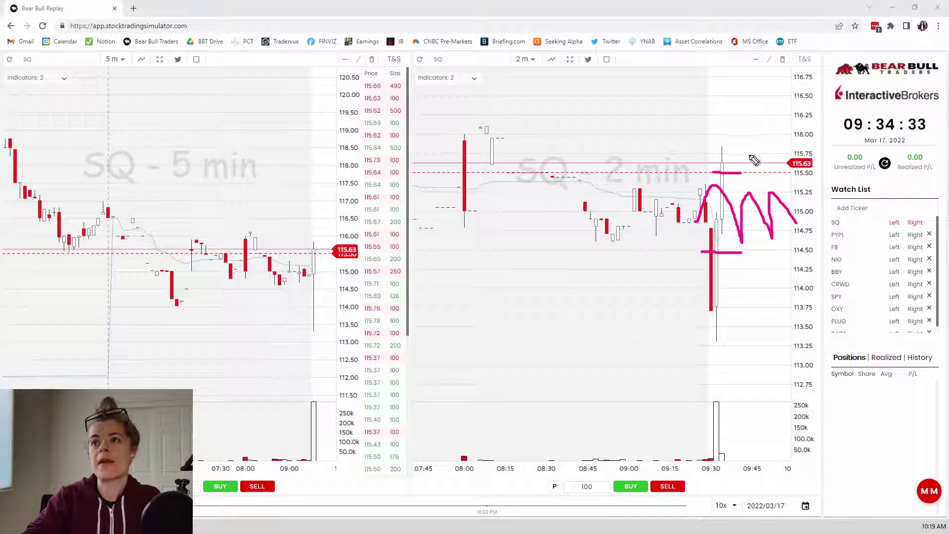
pyautogui.moveTo(748, 158)
pyautogui.mouseDown()
pyautogui.moveTo(786, 136)
pyautogui.moveTo(810, 74)
pyautogui.mouseUp()
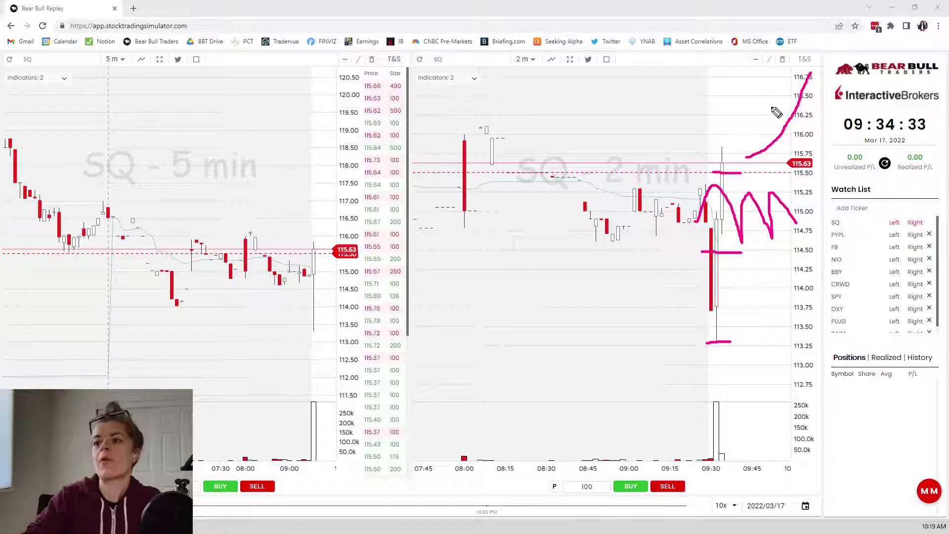
pyautogui.moveTo(780, 78); pyautogui.dragTo(811, 77)
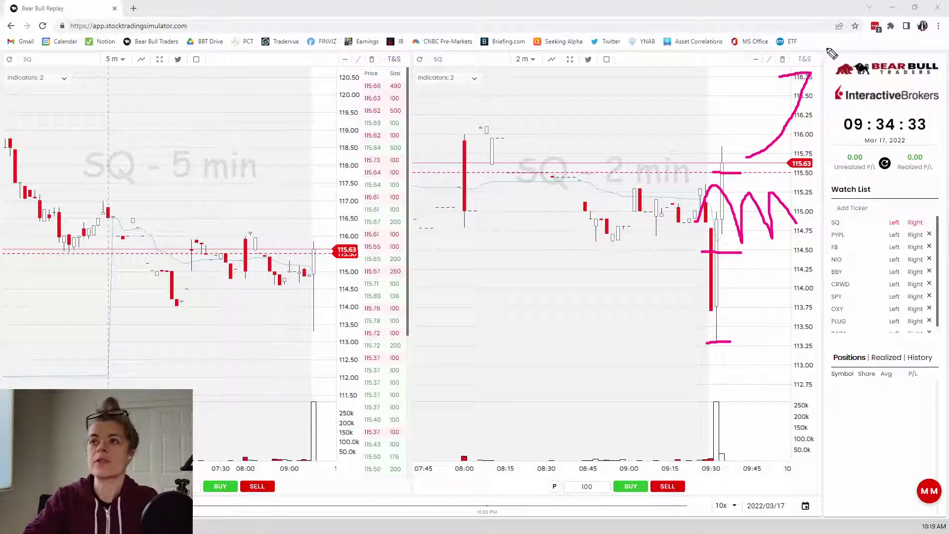
pyautogui.moveTo(746, 182)
pyautogui.mouseDown()
pyautogui.moveTo(762, 210)
pyautogui.moveTo(751, 255)
pyautogui.mouseUp()
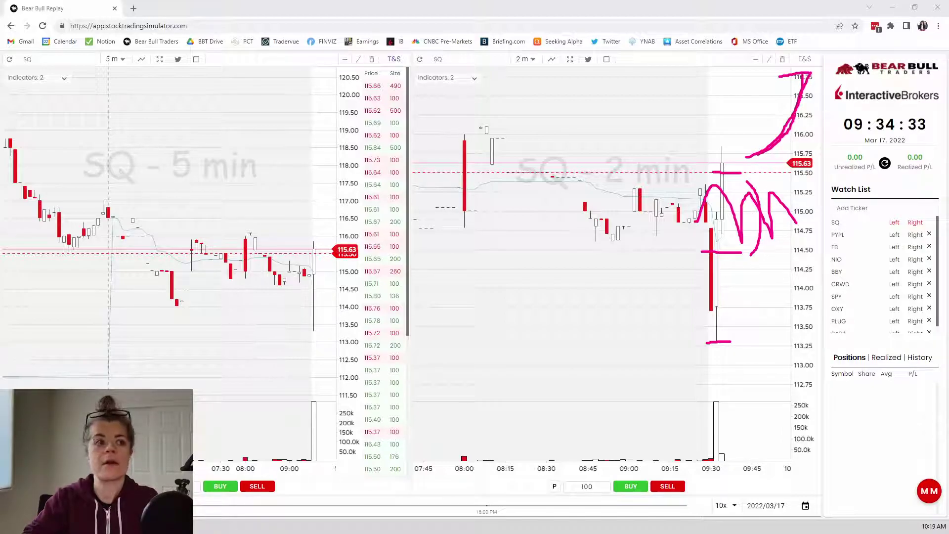
pyautogui.press('Escape')
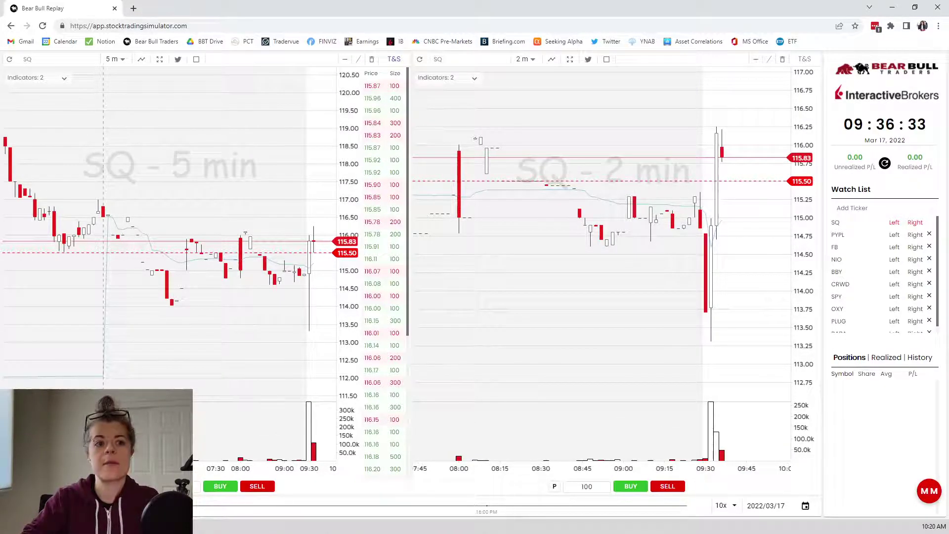
# - Buy 100 SQ shares on the break above 115.50, filling at 115.76
pyautogui.click(220, 486)
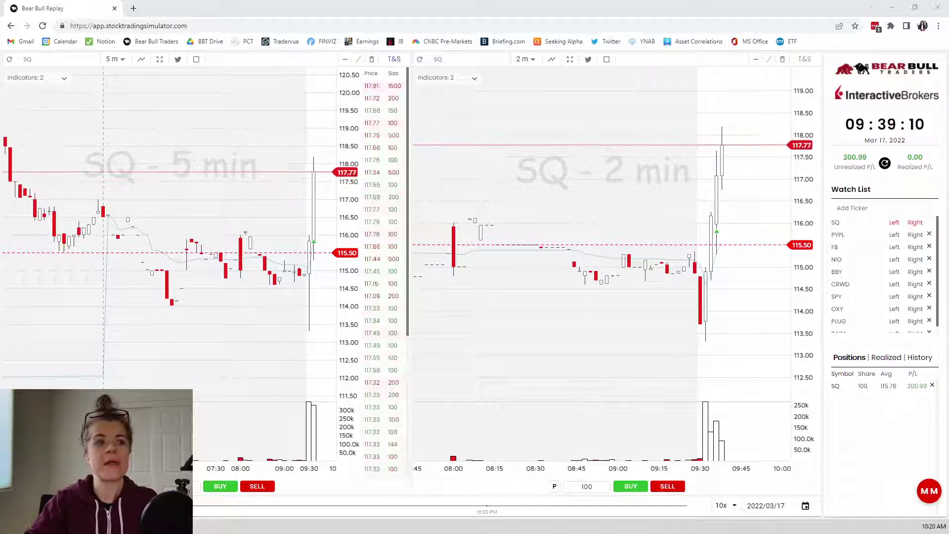
# - Mark the breakout candles, volume spike and 115.50 cross, clear them, and zoom out the 5-minute chart
pyautogui.moveTo(711, 213)
pyautogui.mouseDown()
pyautogui.moveTo(698, 249)
pyautogui.moveTo(720, 293)
pyautogui.moveTo(714, 225)
pyautogui.mouseUp()
pyautogui.moveTo(713, 394)
pyautogui.mouseDown()
pyautogui.moveTo(698, 428)
pyautogui.moveTo(693, 392)
pyautogui.mouseUp()
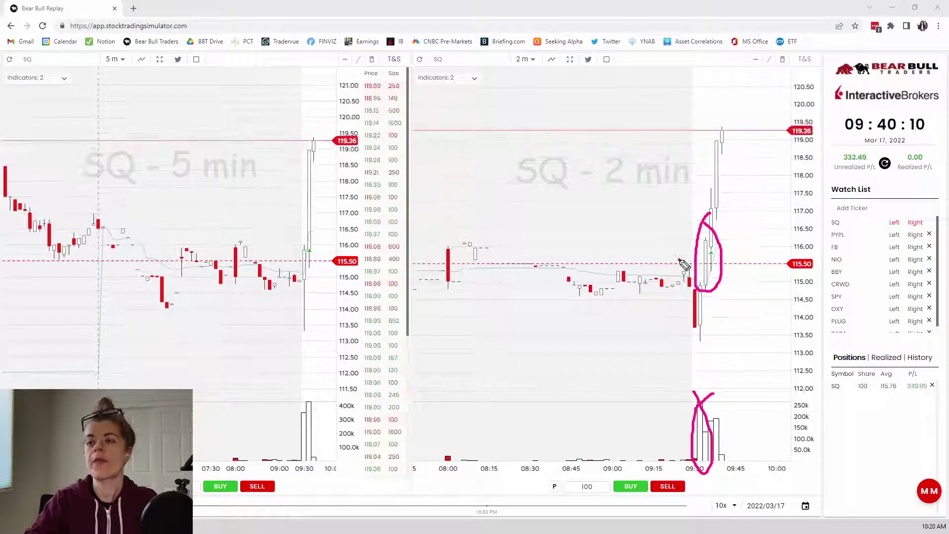
pyautogui.moveTo(681, 262); pyautogui.dragTo(743, 266)
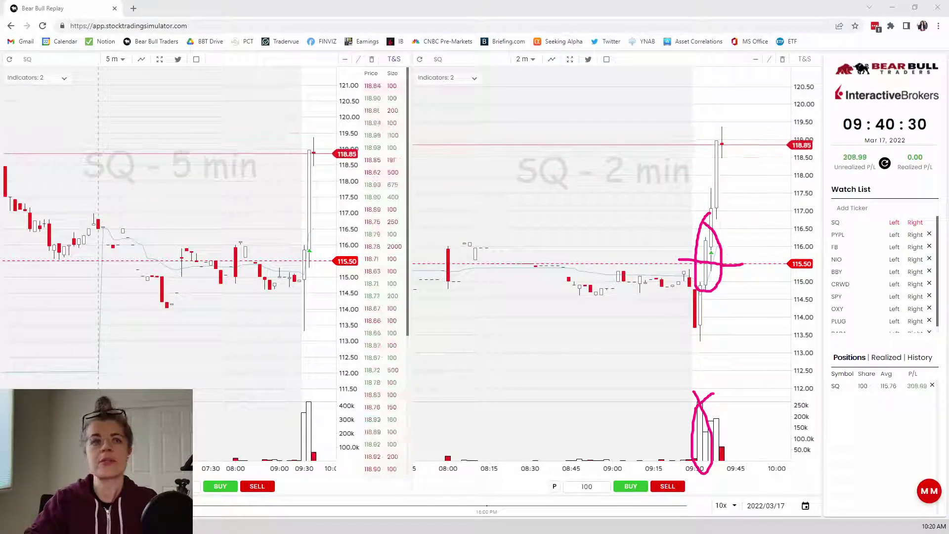
pyautogui.press('Escape')
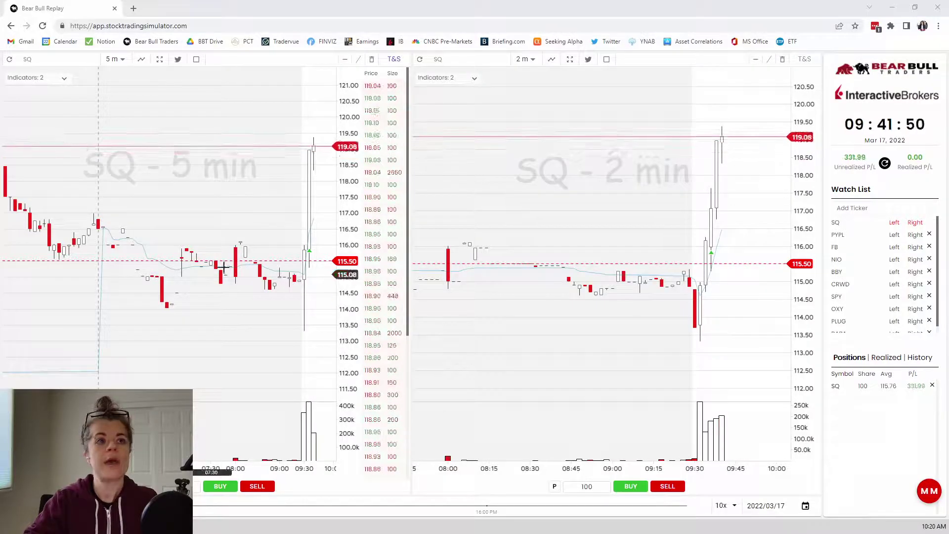
pyautogui.scroll(-3, 224, 266)
pyautogui.scroll(-2, 223, 266)
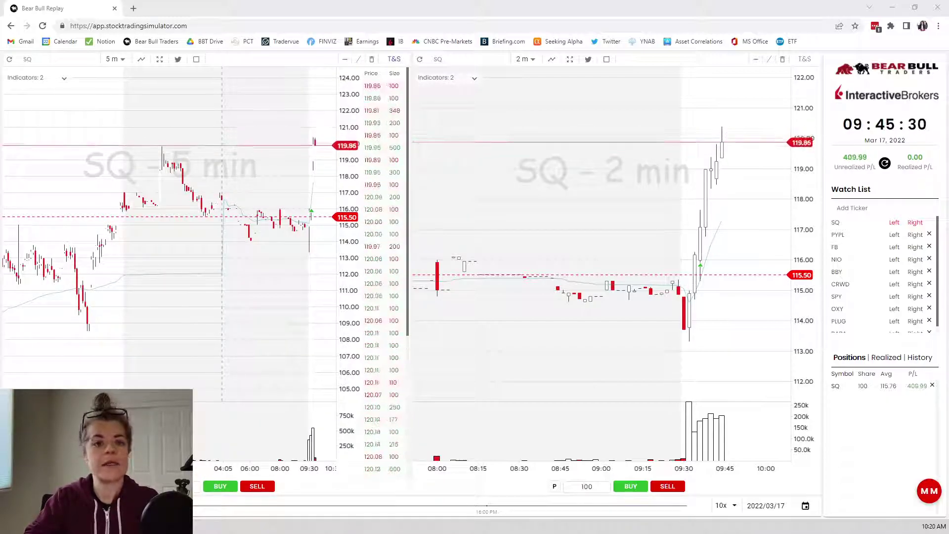
# - Change the quantity from 100 to 50, sell those SQ shares, and advance the replay to 11:21
pyautogui.doubleClick(587, 486)
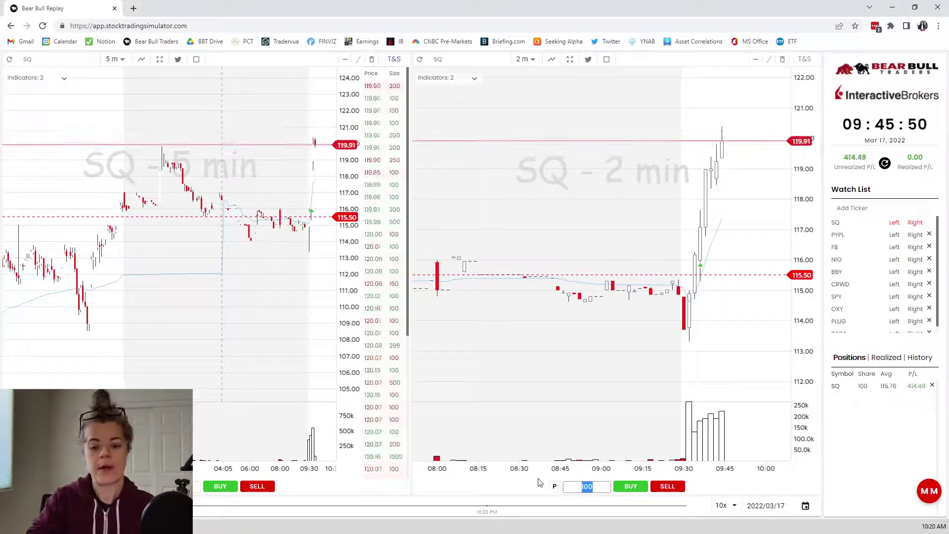
pyautogui.press('BackSpace')
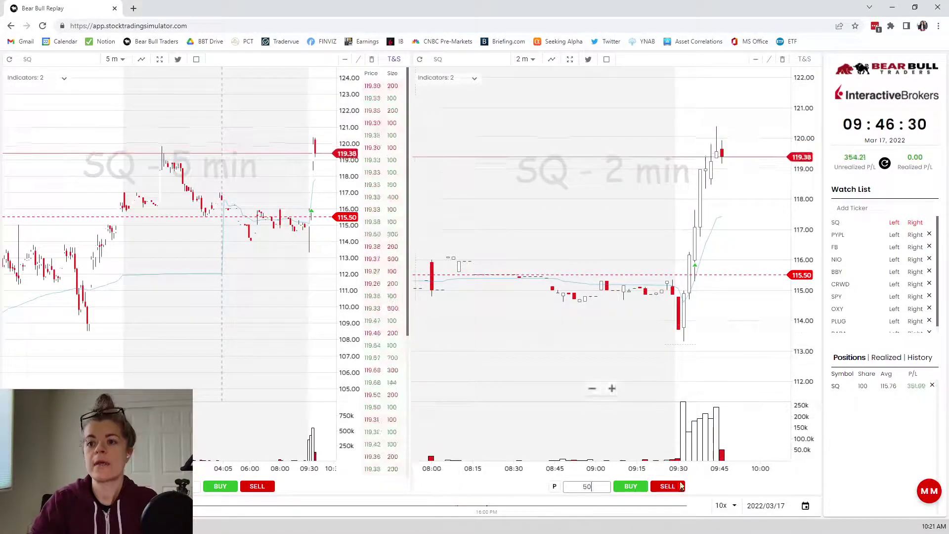
pyautogui.click(678, 486)
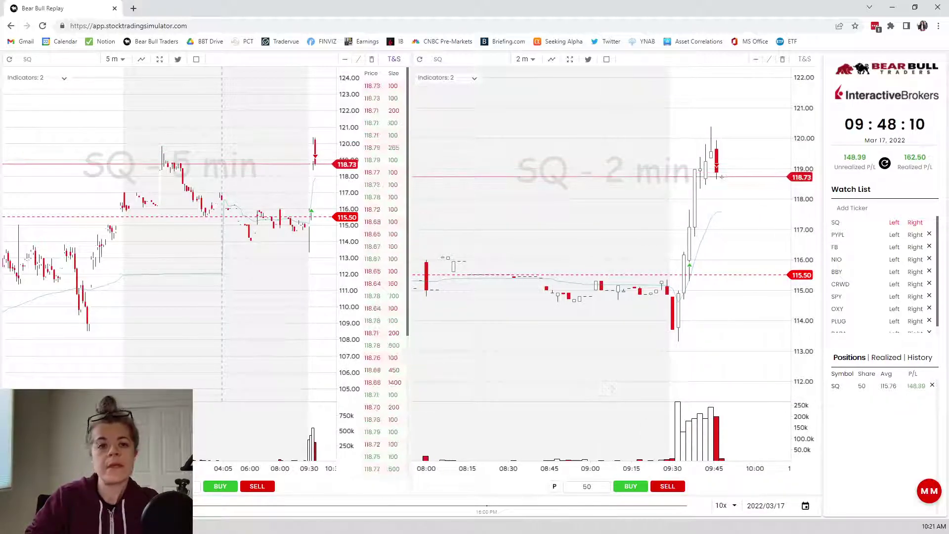
pyautogui.click(254, 509)
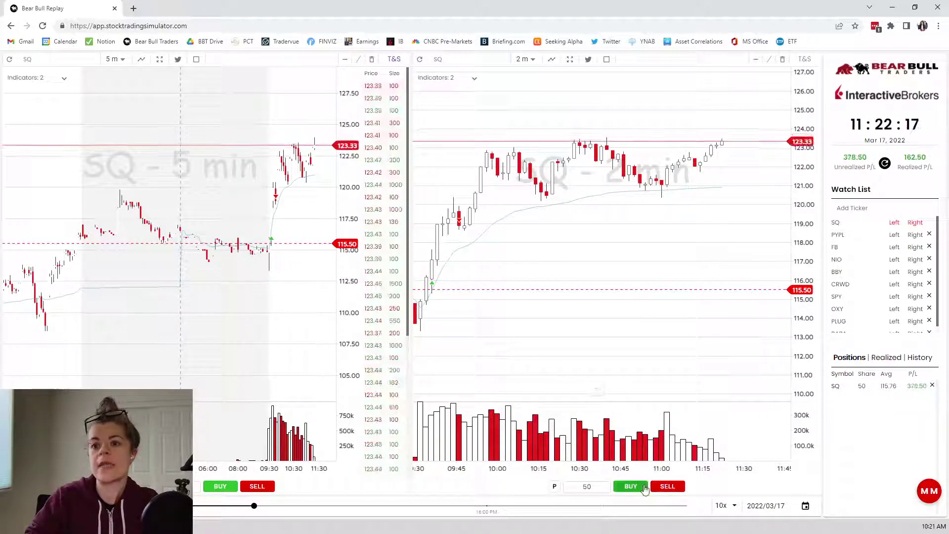
# - Sell the last 50 SQ shares near 123.40 and jump the replay to 15:33
pyautogui.click(666, 487)
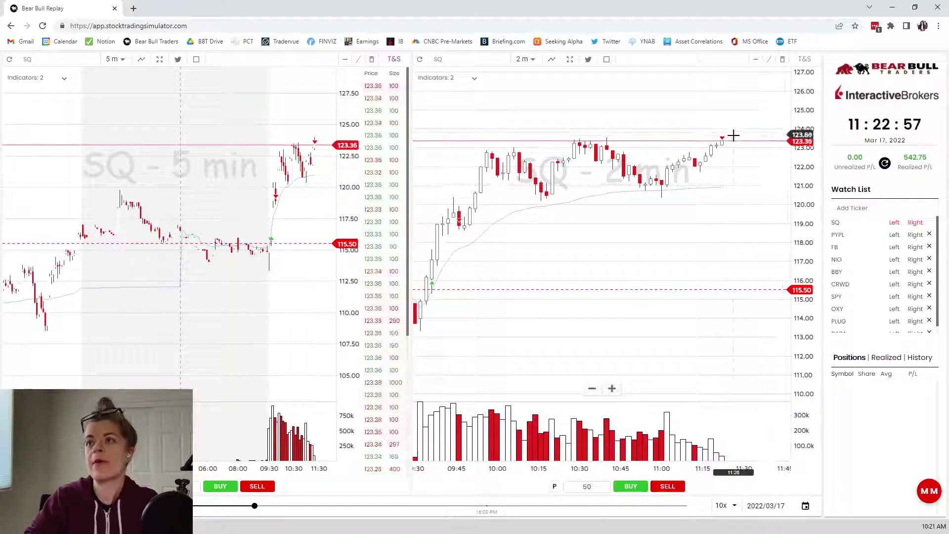
pyautogui.click(465, 507)
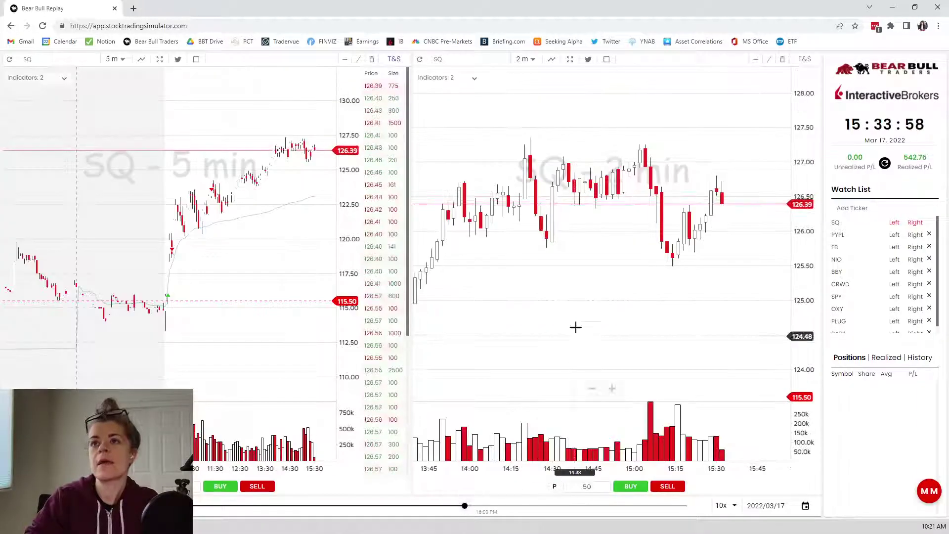